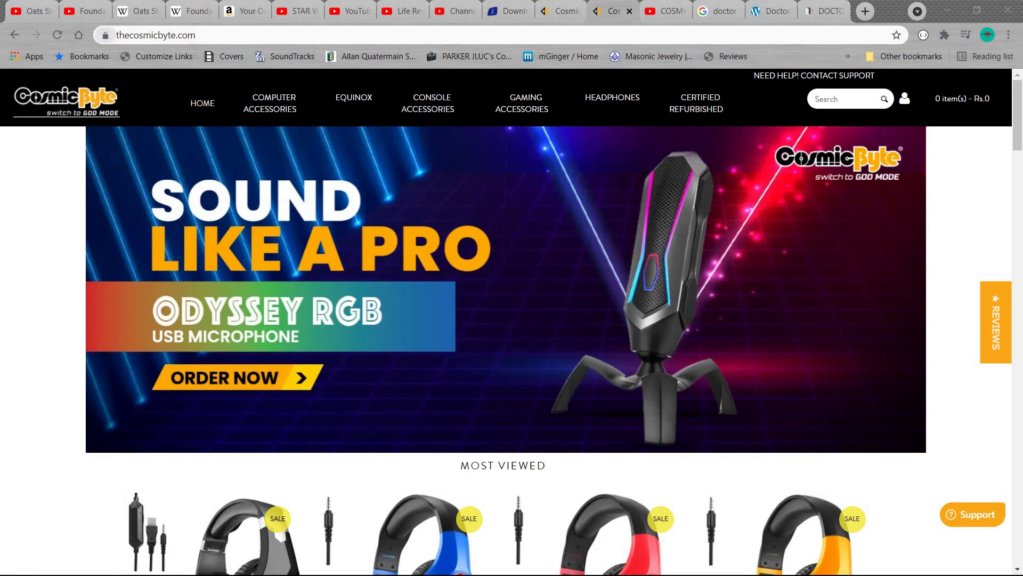
# Step: Open the CB-GK-23 Artemis 68-key keyboard page from the Gaming Keyboard listing
pyautogui.click(156, 35)
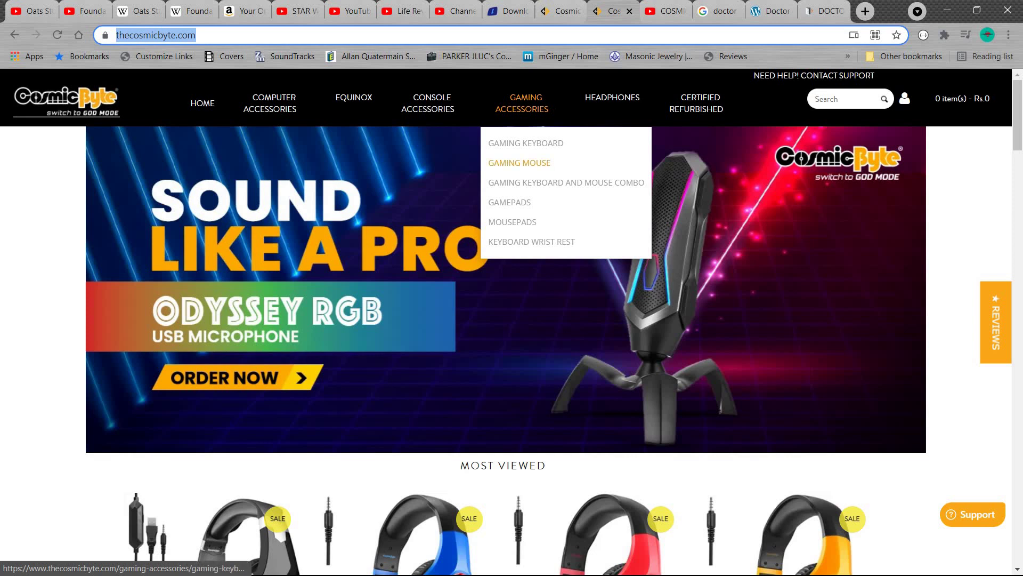
pyautogui.click(525, 143)
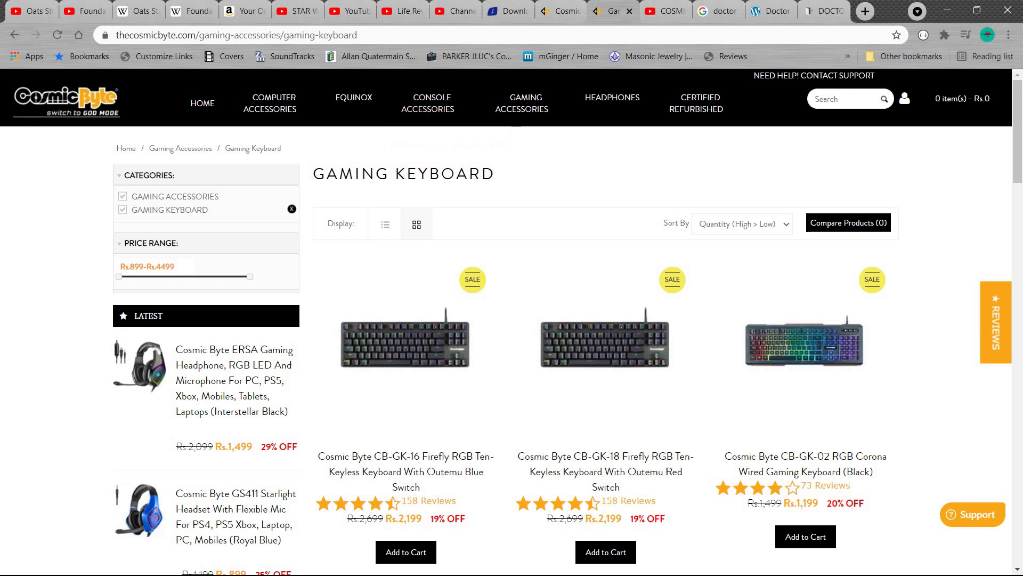
pyautogui.scroll(-5, 512, 320)
pyautogui.scroll(-2, 512, 320)
pyautogui.scroll(-4, 511, 320)
pyautogui.scroll(-4, 511, 320)
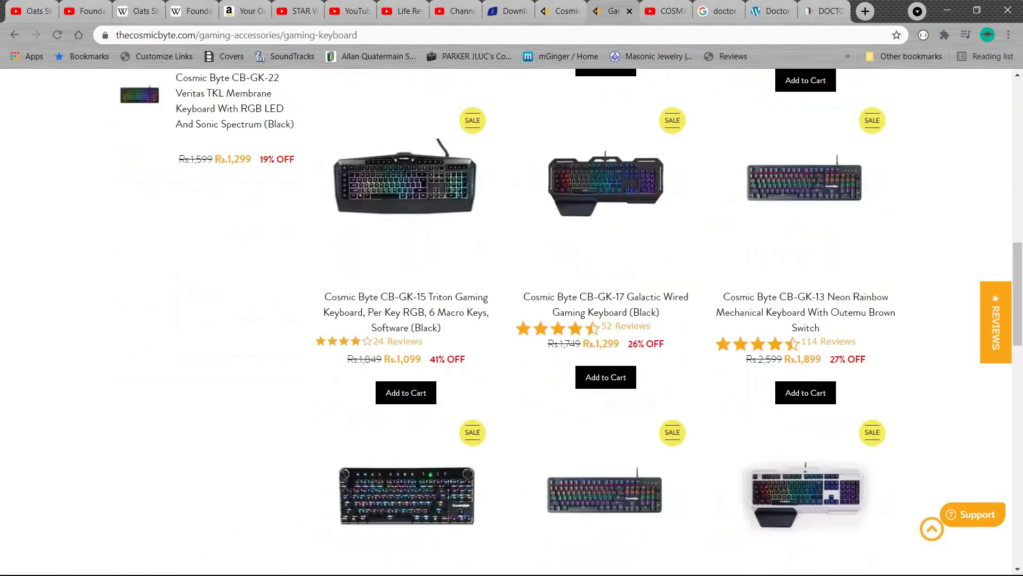
pyautogui.scroll(-4, 512, 320)
pyautogui.scroll(-1, 511, 319)
pyautogui.scroll(-5, 512, 320)
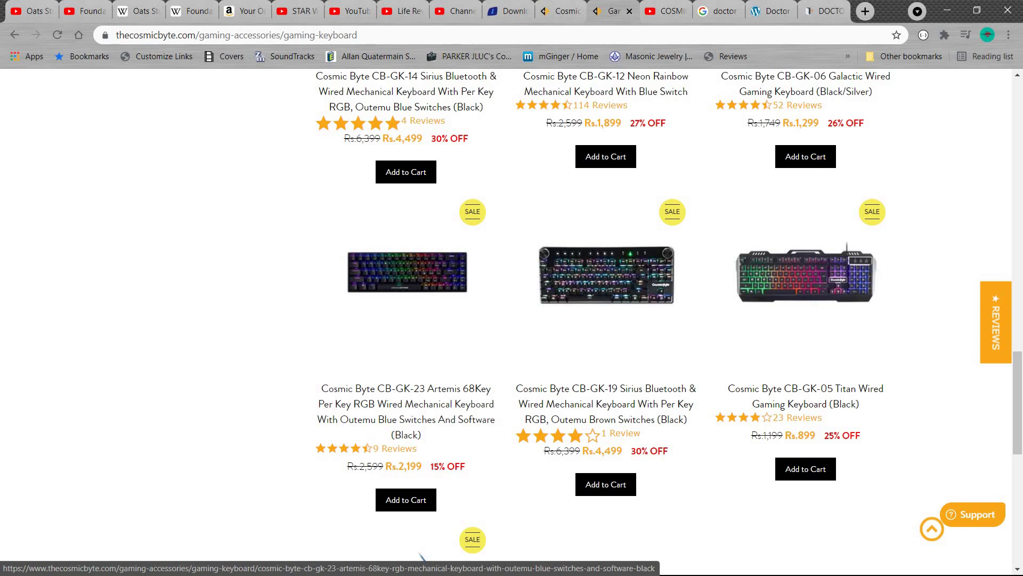
pyautogui.click(447, 386)
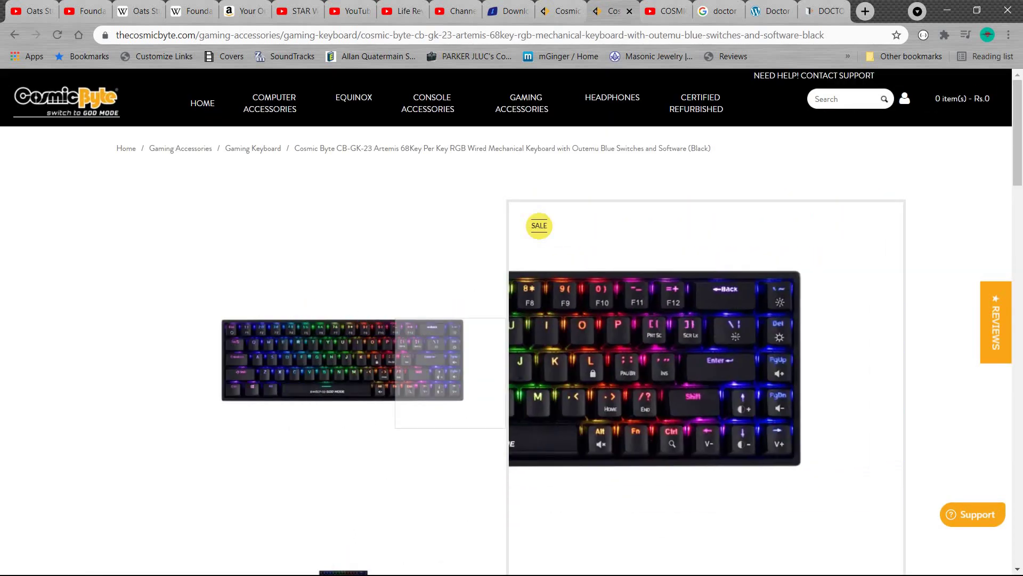
# Step: Scroll past the Artemis details and reviews to the footer's Download Drivers link
pyautogui.scroll(-1, 512, 320)
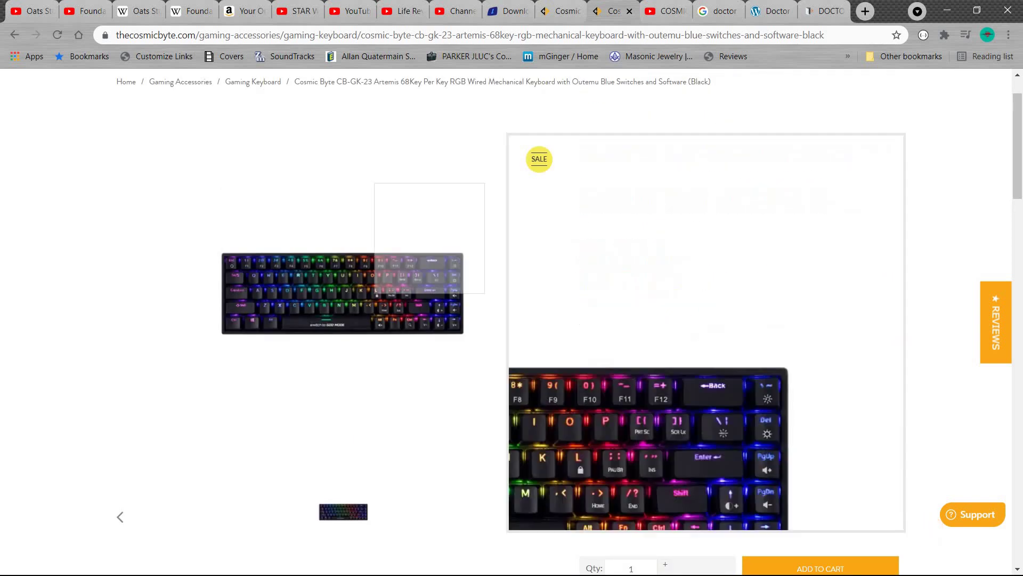
pyautogui.scroll(1, 430, 239)
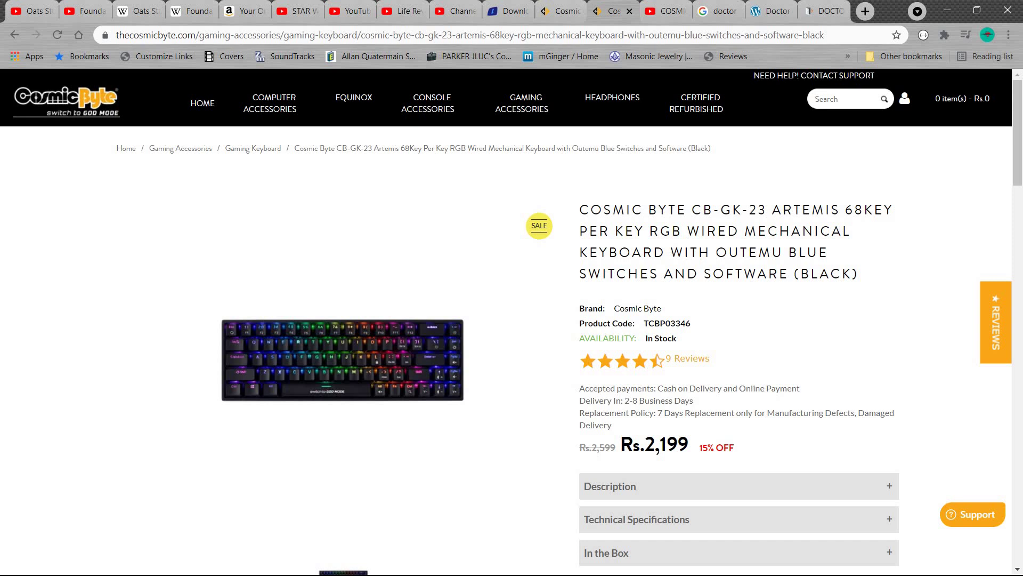
pyautogui.scroll(-3, 512, 319)
pyautogui.scroll(-10, 512, 320)
pyautogui.scroll(-3, 512, 320)
pyautogui.scroll(-5, 512, 319)
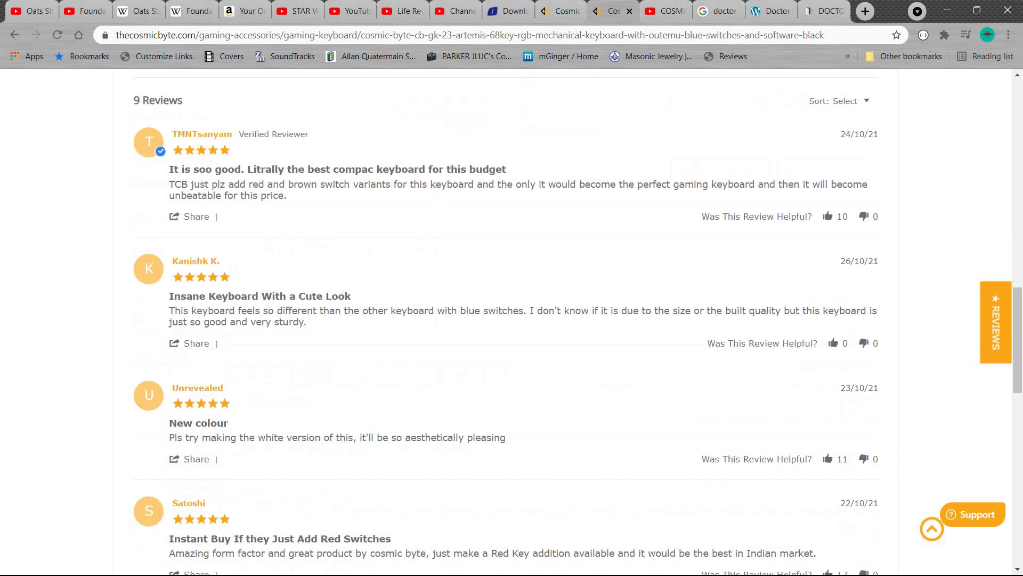
pyautogui.scroll(-10, 511, 320)
pyautogui.scroll(-3, 511, 319)
pyautogui.scroll(1, 512, 320)
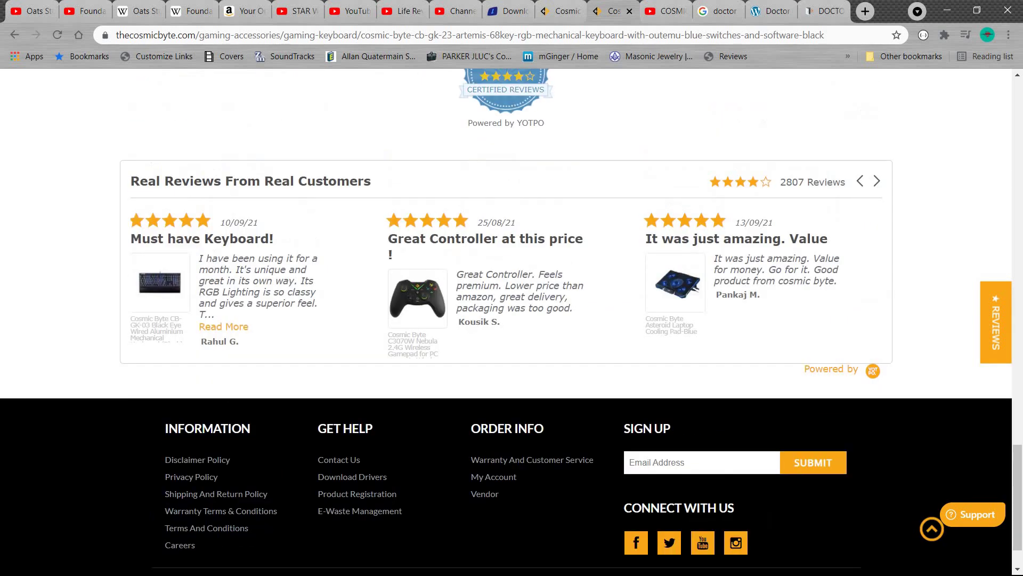
pyautogui.scroll(-1, 511, 320)
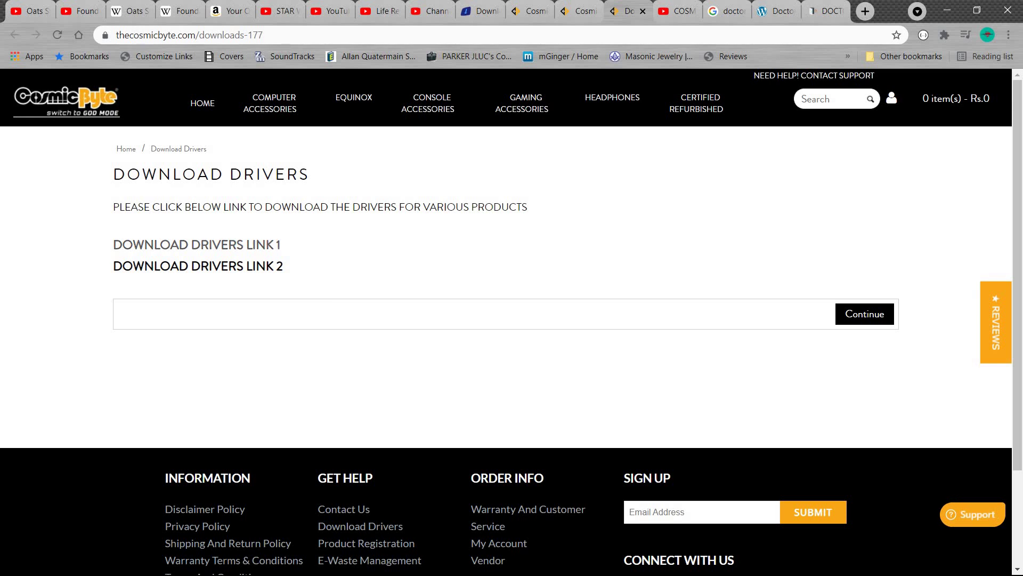
# Step: Follow Download Drivers Link 1 to Dropbox and locate the Artemis Mechanical Keyboard folder
pyautogui.click(197, 244)
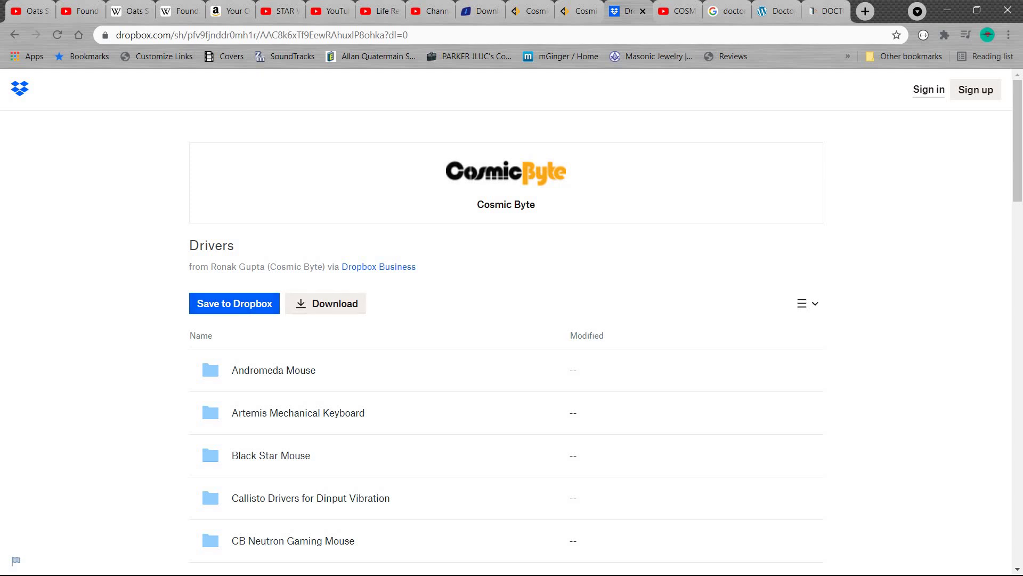
pyautogui.moveTo(211, 267); pyautogui.dragTo(260, 266)
pyautogui.scroll(-1, 272, 413)
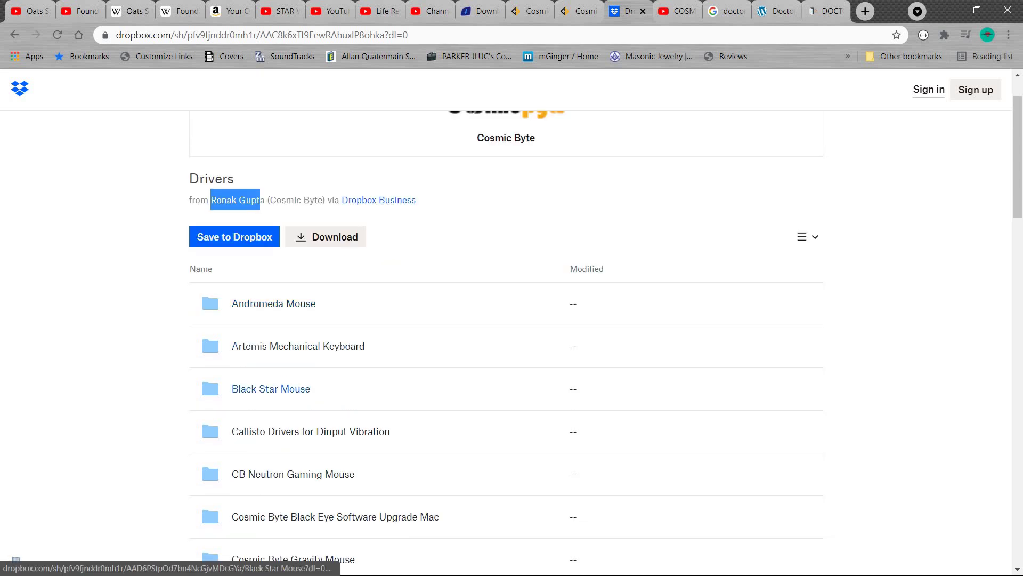
pyautogui.scroll(1, 299, 347)
pyautogui.scroll(-1, 298, 347)
pyautogui.scroll(1, 298, 347)
pyautogui.scroll(-2, 299, 346)
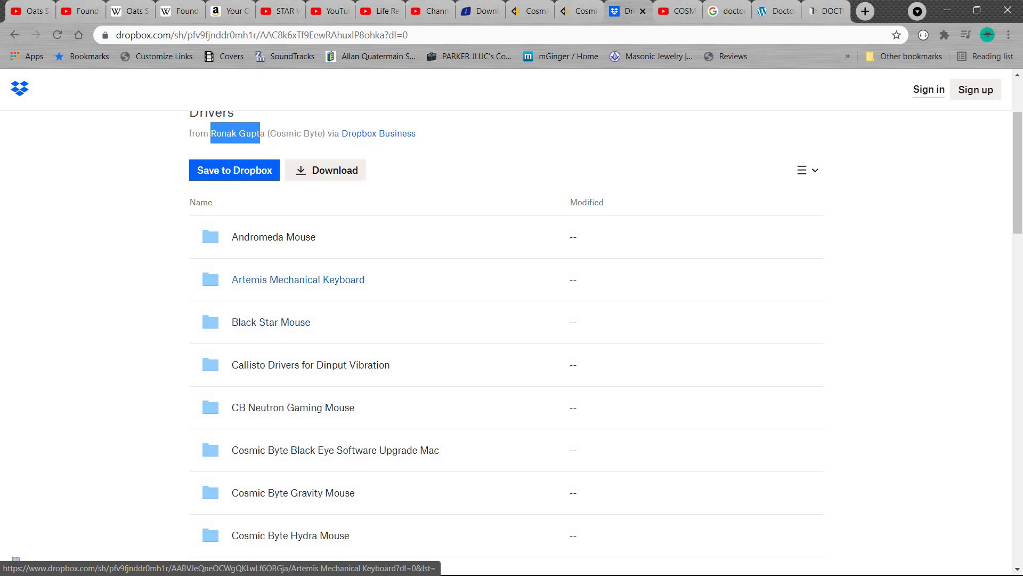
# Step: Download the Artemis Mechanical Keyboard folder as a zip to the Desktop and open it
pyautogui.click(298, 279)
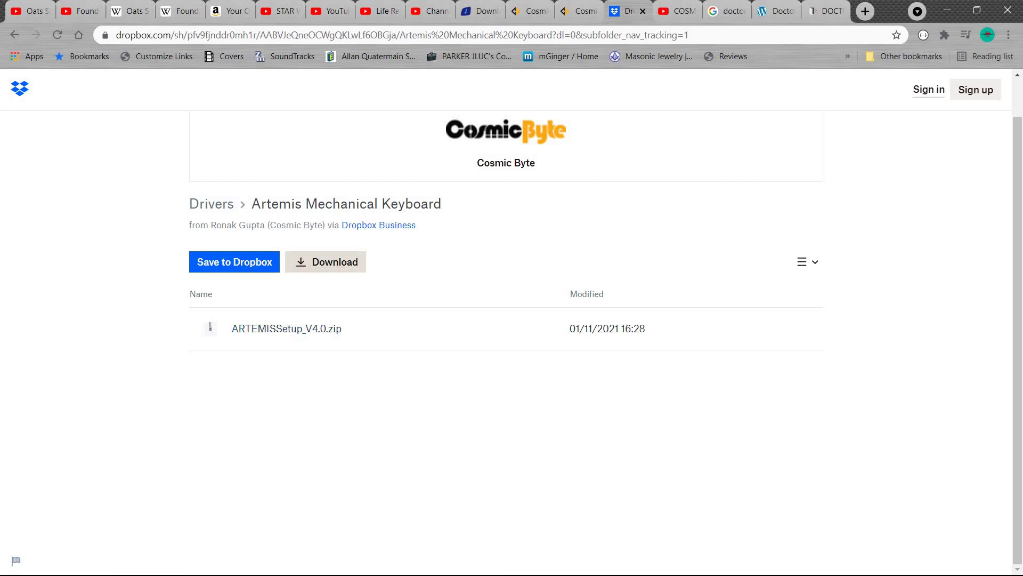
pyautogui.click(326, 262)
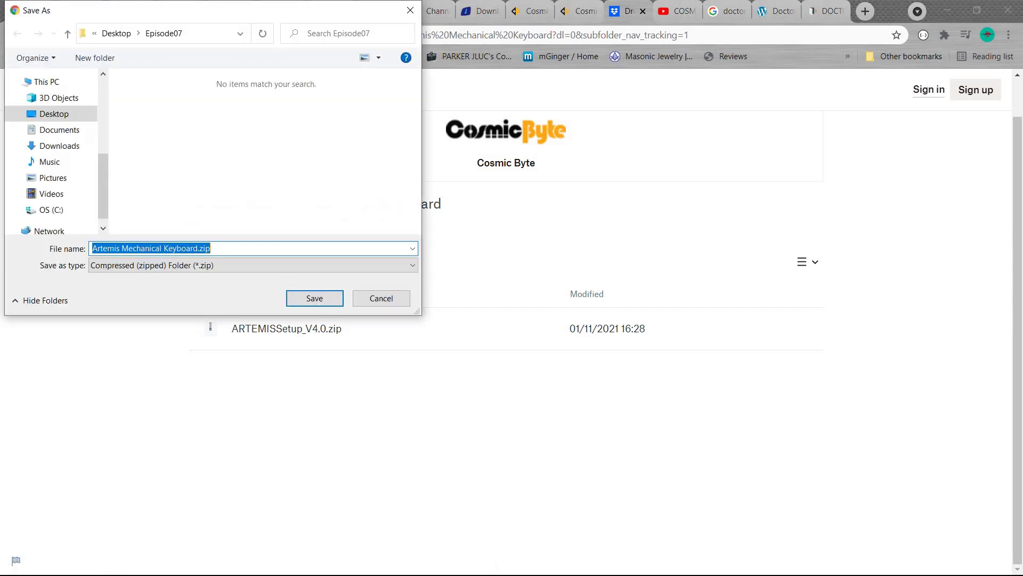
pyautogui.click(54, 114)
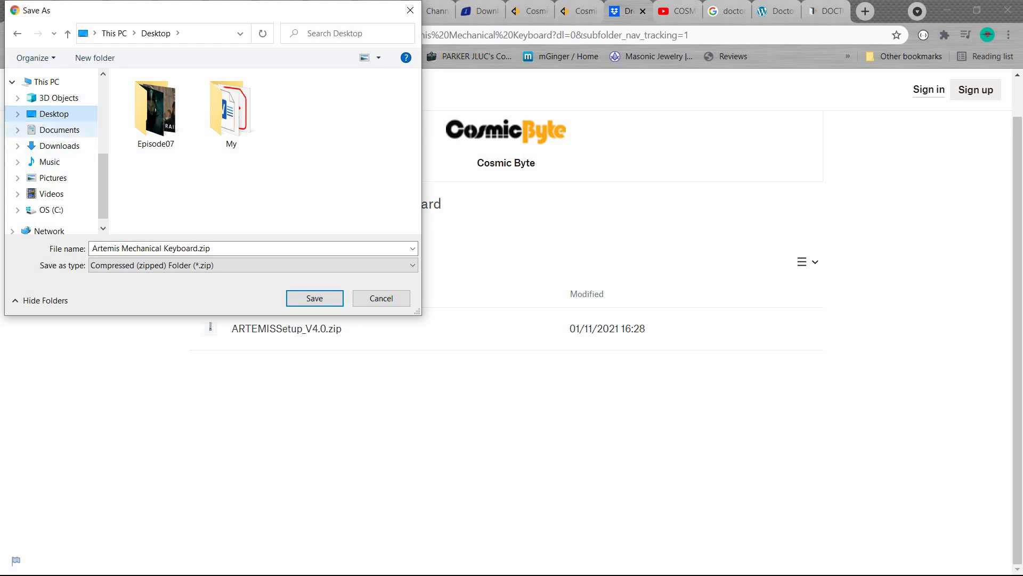
pyautogui.click(314, 298)
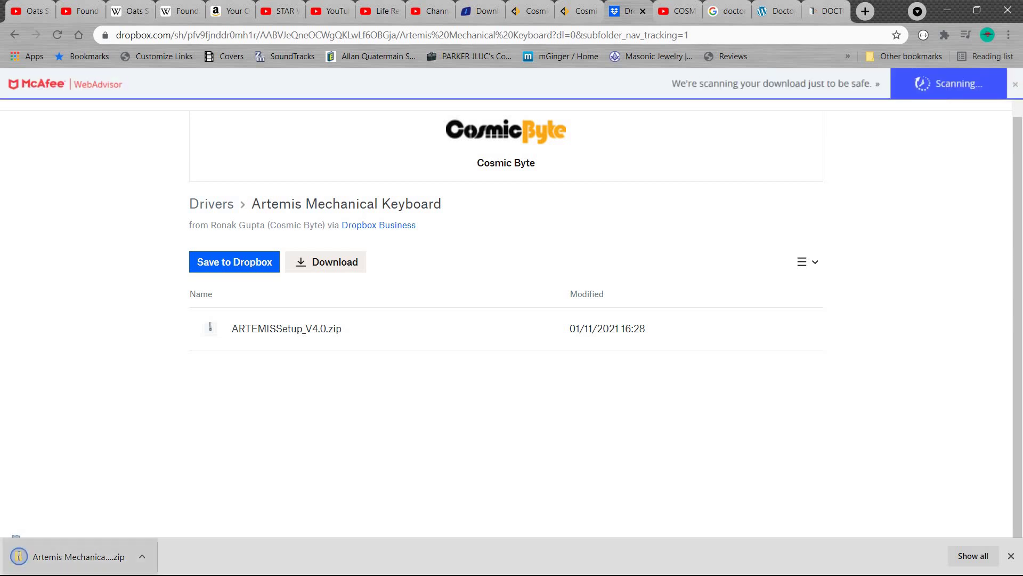
pyautogui.click(75, 556)
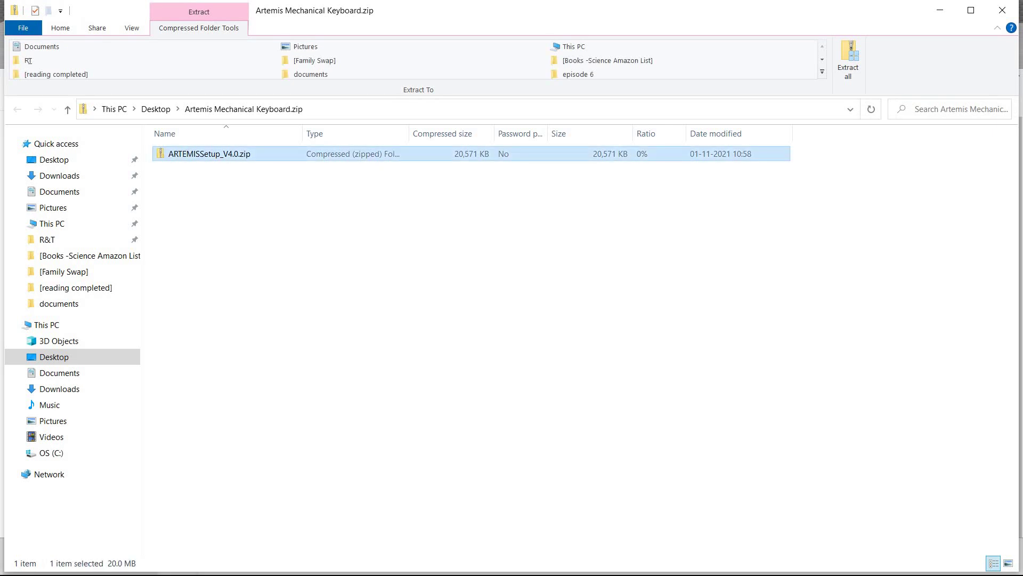
# Step: Copy ARTEMISSetup_V4.0.exe from the nested ARTEMISSetup_V4.0.zip, then close Explorer
pyautogui.doubleClick(209, 154)
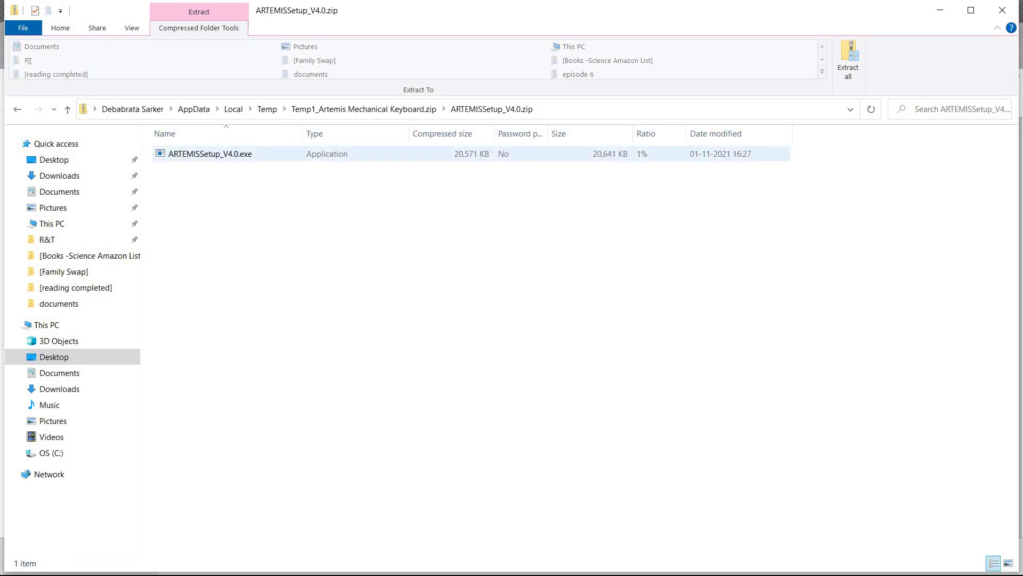
pyautogui.rightClick(216, 152)
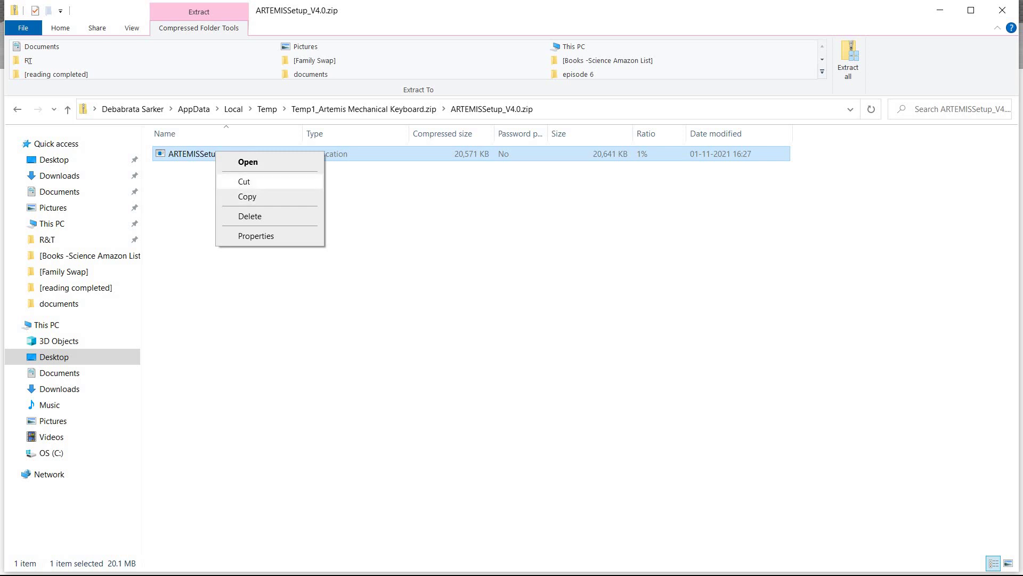
pyautogui.click(247, 196)
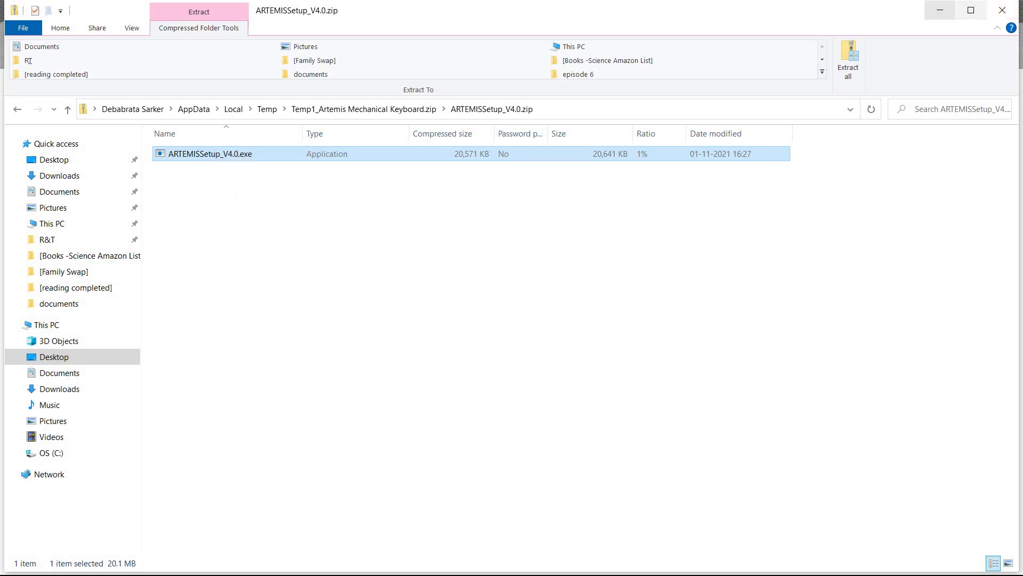
pyautogui.click(940, 10)
# Step: Paste ARTEMISSetup_V4.0.exe onto the desktop and run it past the SmartScreen warning
pyautogui.rightClick(540, 149)
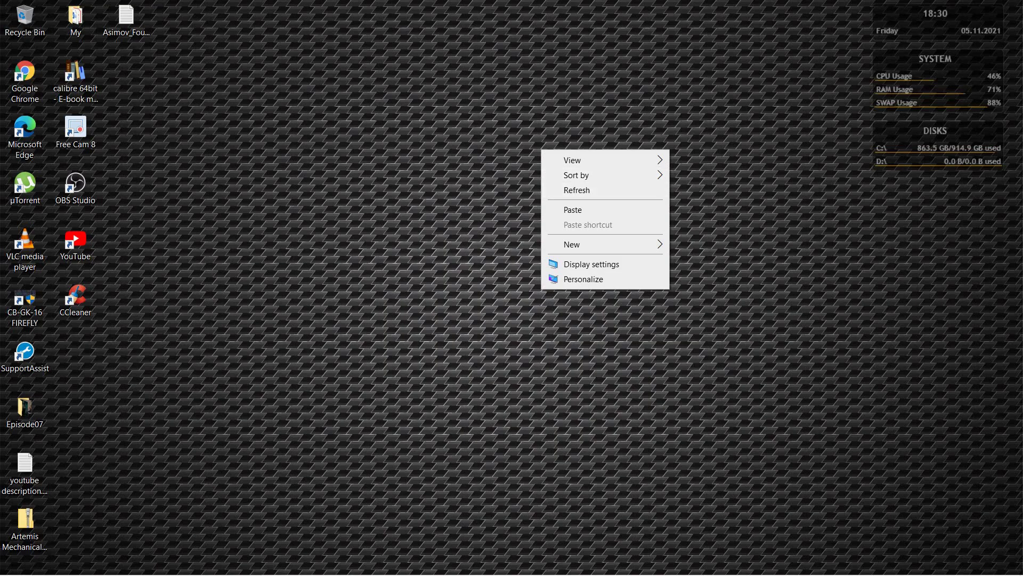
pyautogui.click(559, 209)
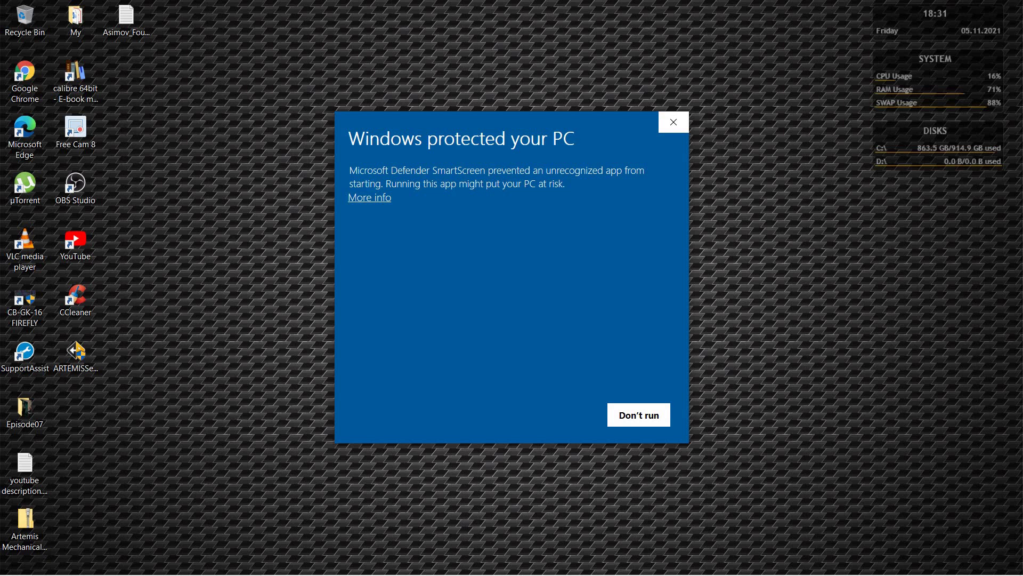
pyautogui.click(369, 197)
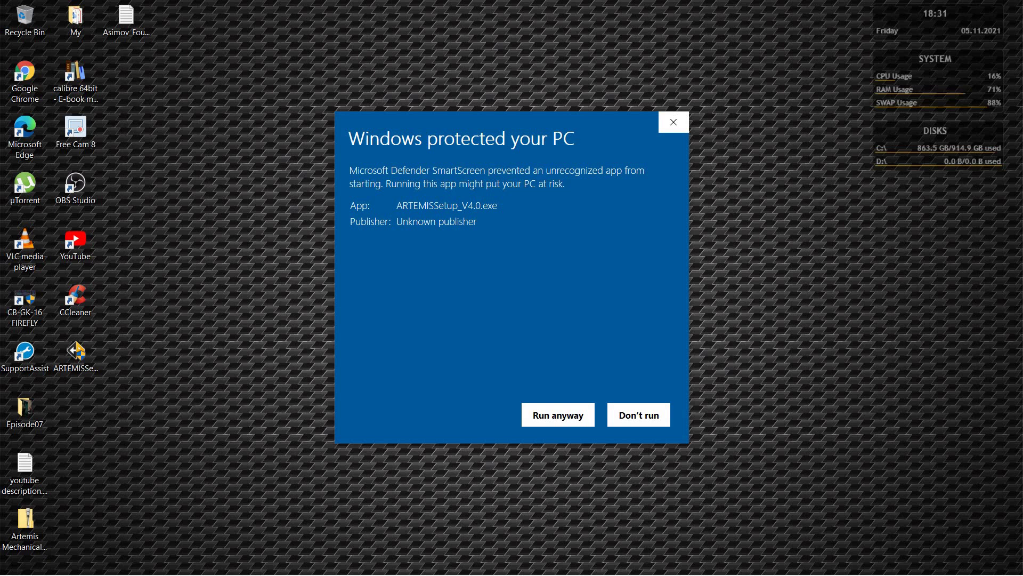
pyautogui.press('Return')
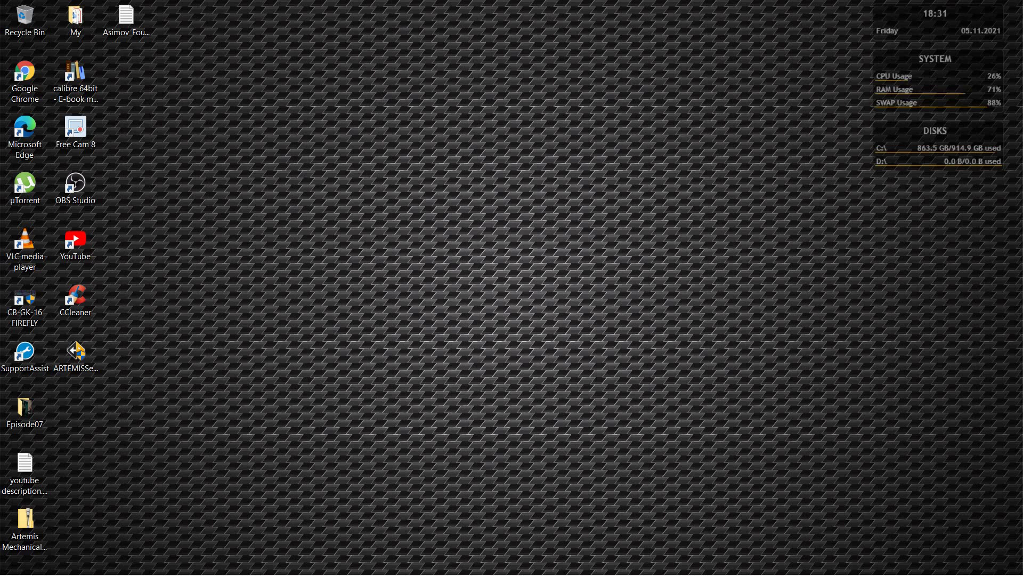
# Step: Install CB-GK-23 ARTEMIS with default folders and a desktop shortcut, then finish the wizard
pyautogui.click(583, 399)
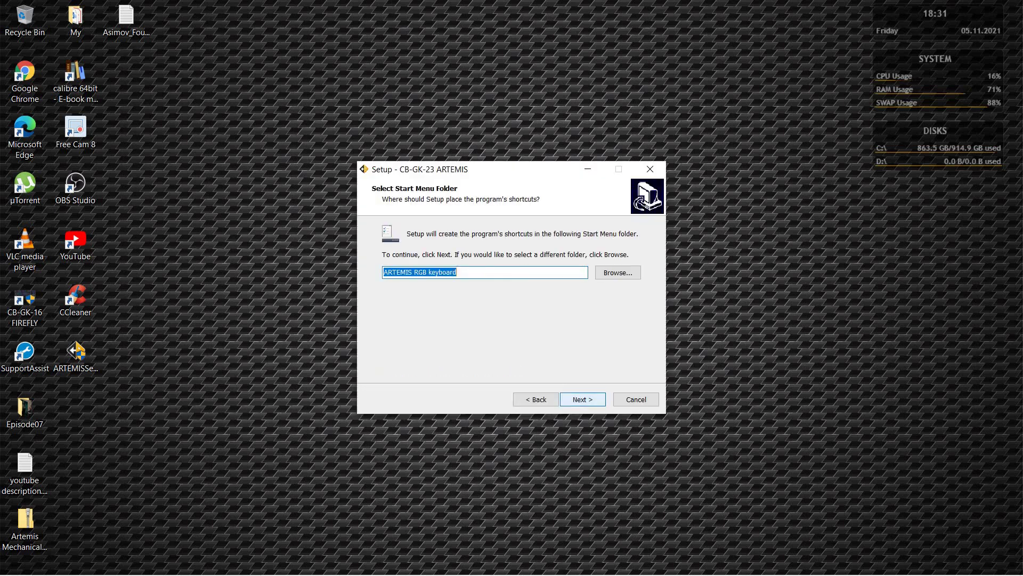
pyautogui.press('Return')
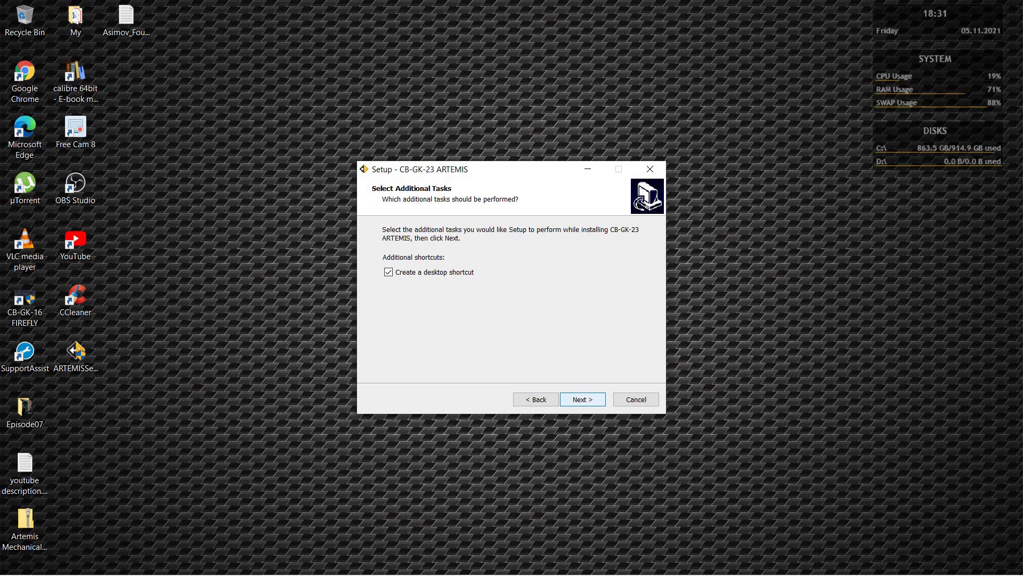
pyautogui.press('Return')
pyautogui.press('Return')
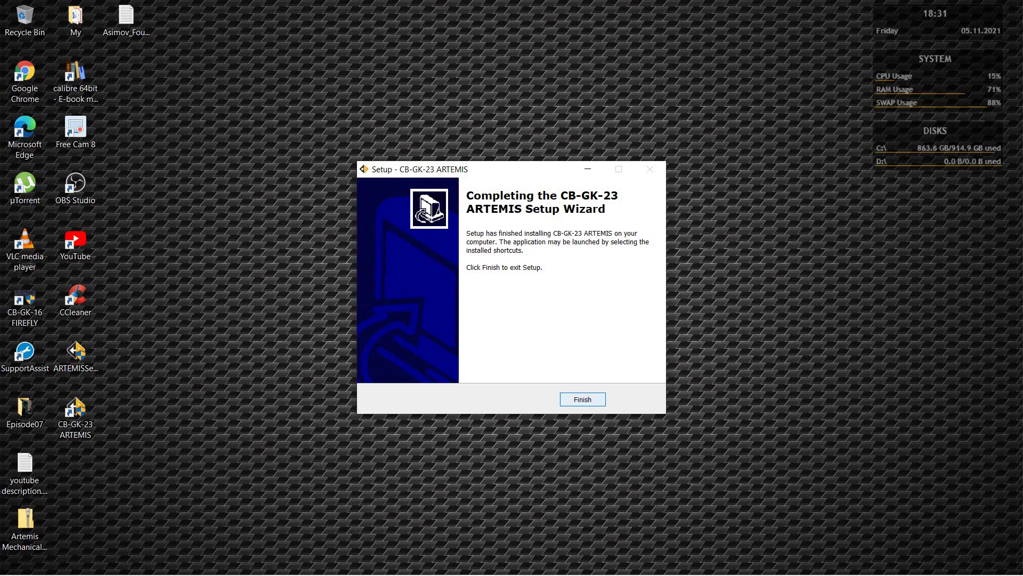
pyautogui.click(582, 399)
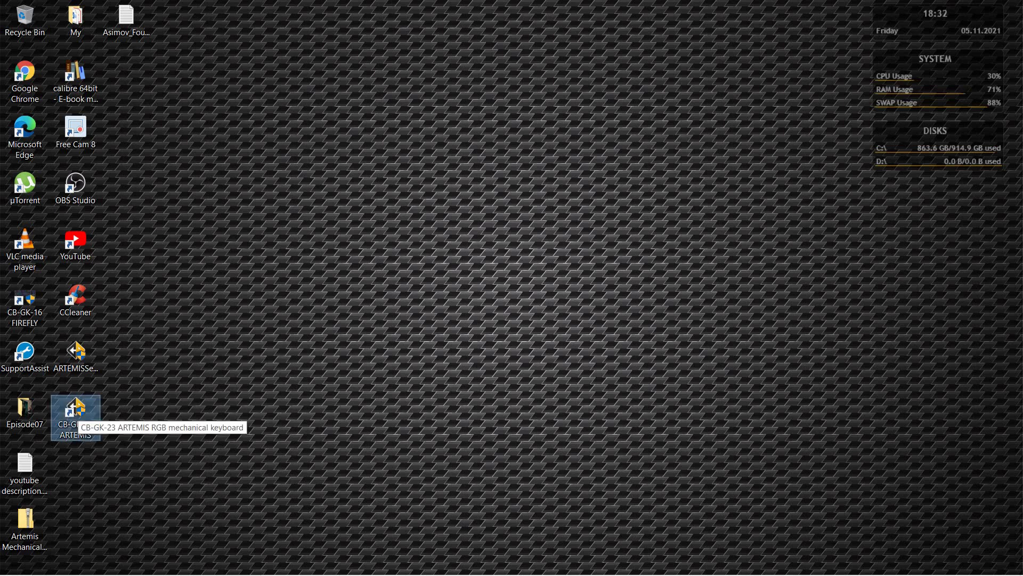
# Step: Select the new CB-GK-23 ARTEMIS shortcut on the desktop
pyautogui.click(75, 413)
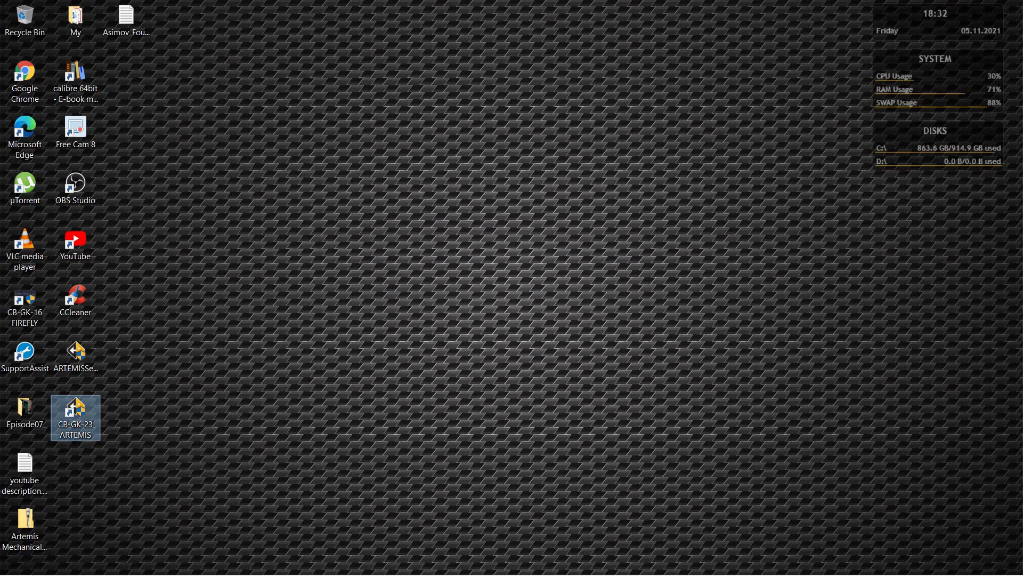